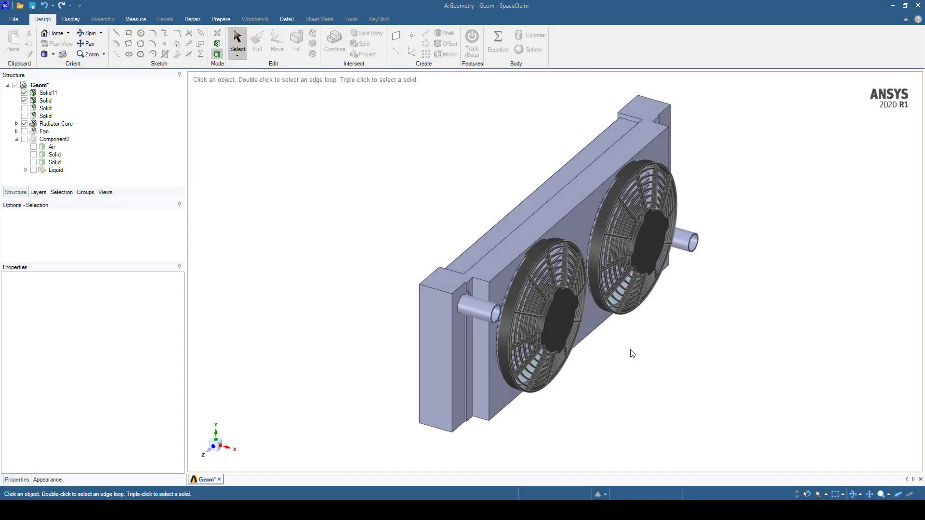
# - Toggle the Air, Liquid and both Component2 fan solid bodies in the Structure tree
pyautogui.moveTo(611, 346); pyautogui.dragTo(654, 322, button='middle')
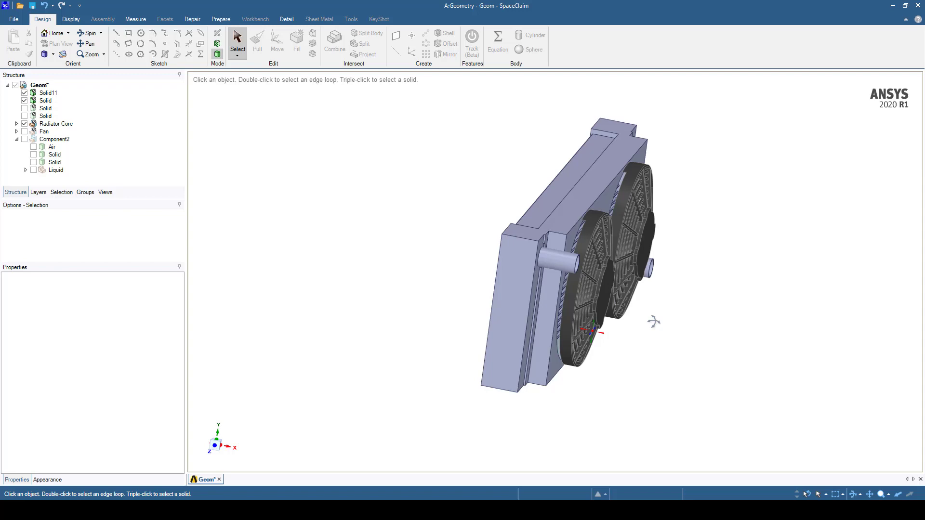
pyautogui.press('h')
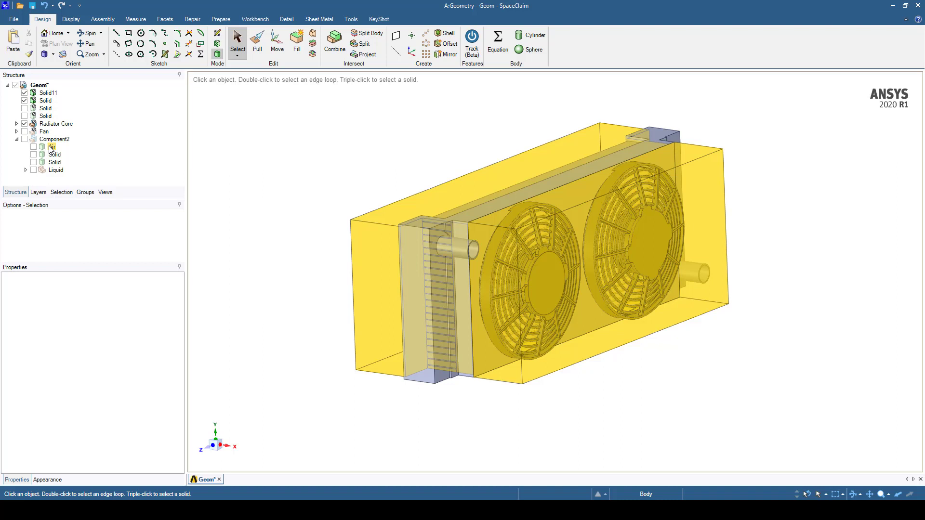
pyautogui.click(33, 146)
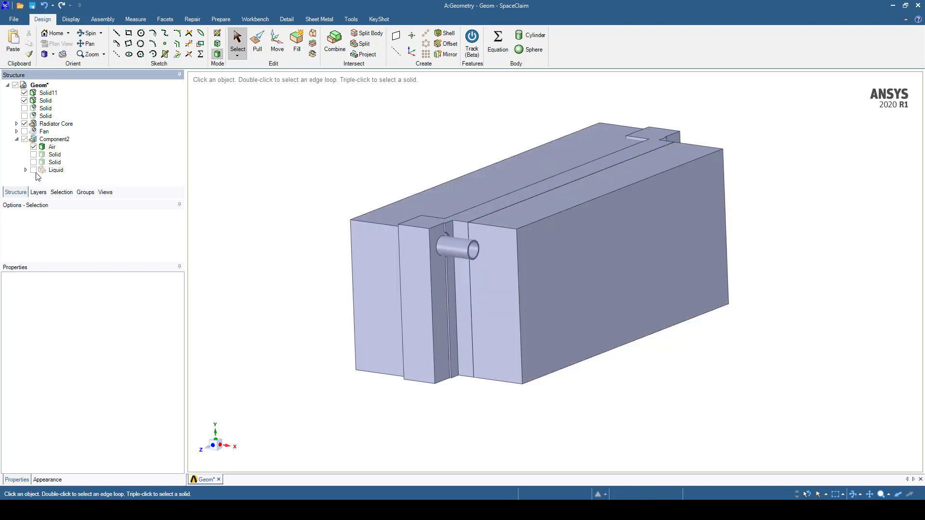
pyautogui.click(33, 170)
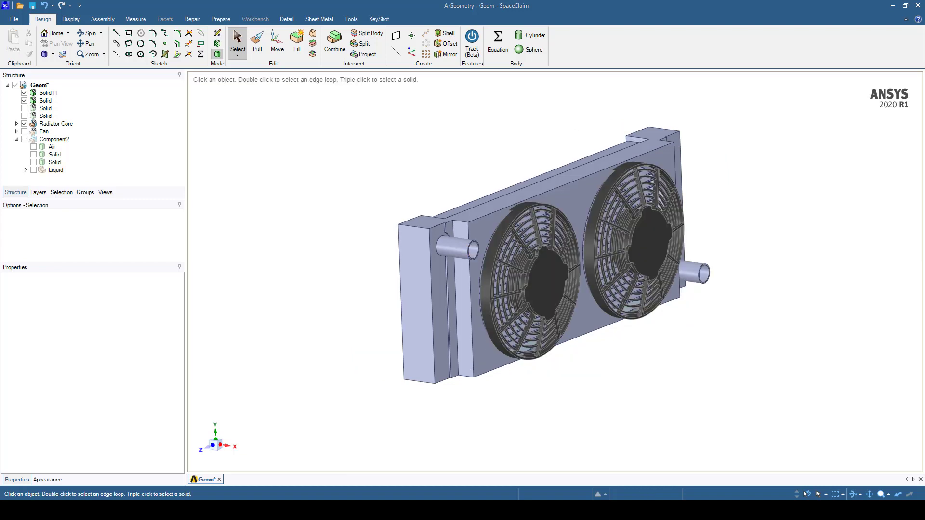
pyautogui.click(33, 154)
pyautogui.click(33, 162)
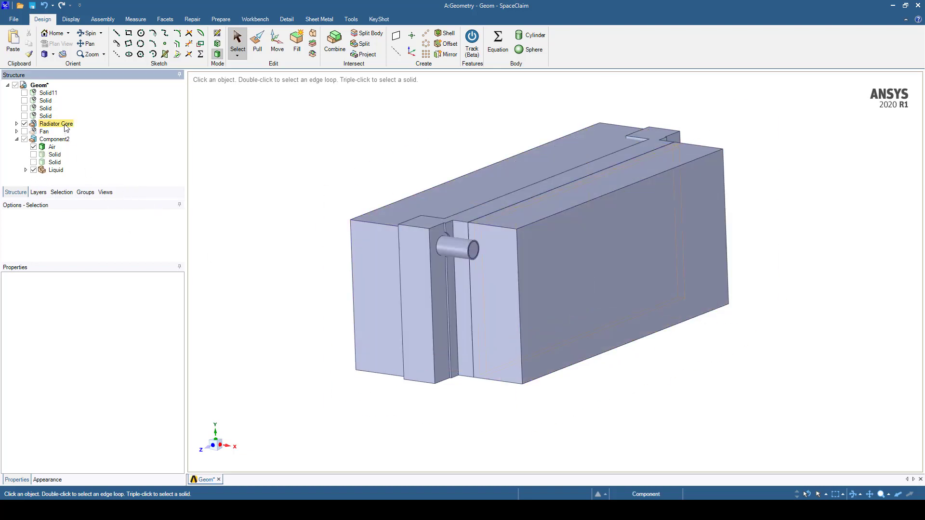
# - Hide the Radiator Core and show the two Component2 fan solids
pyautogui.click(25, 124)
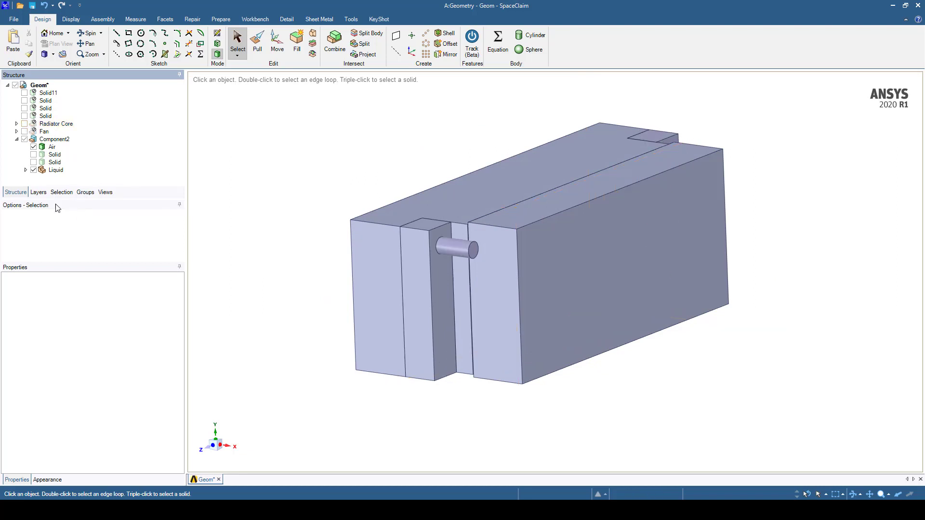
pyautogui.click(34, 162)
pyautogui.click(34, 154)
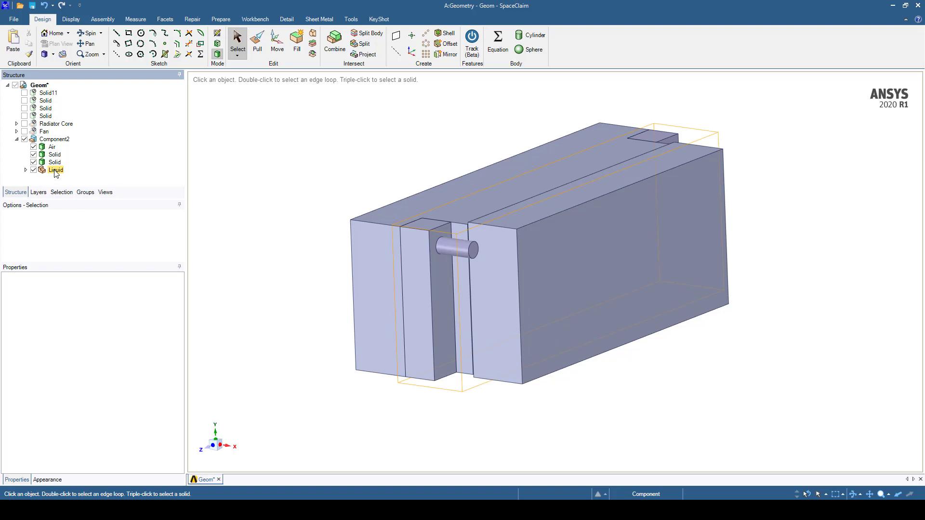
# - Set Component2's Share Topology property to Merge
pyautogui.click(54, 140)
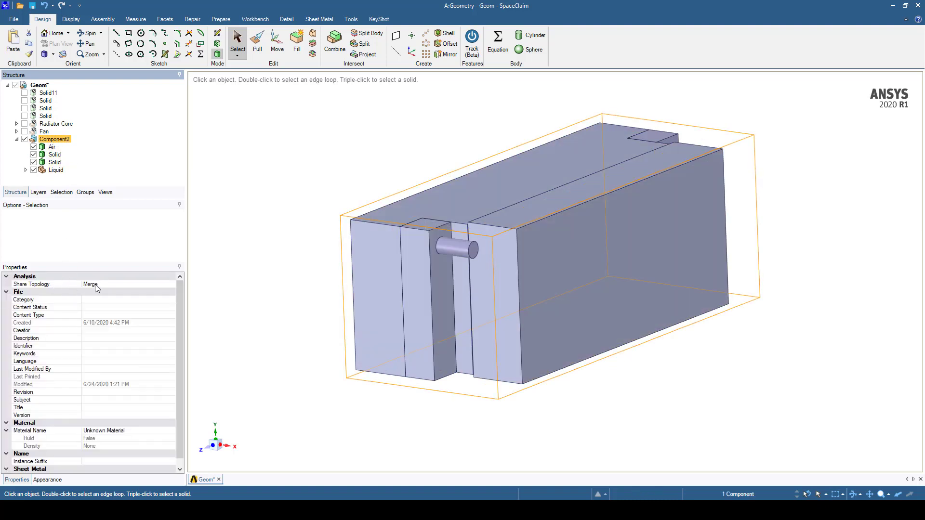
pyautogui.click(144, 285)
pyautogui.click(143, 314)
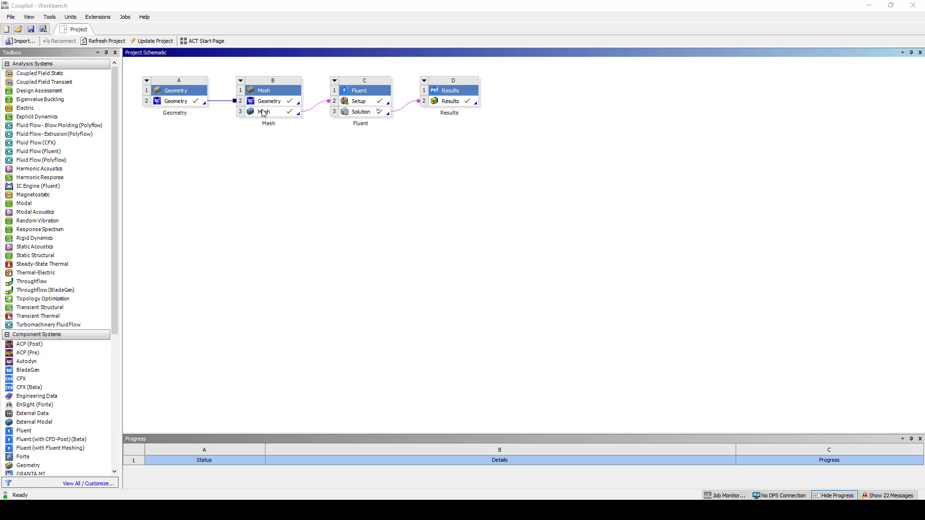
# - Launch ANSYS Meshing from the Mesh cell (B3) in the Project Schematic
pyautogui.doubleClick(263, 113)
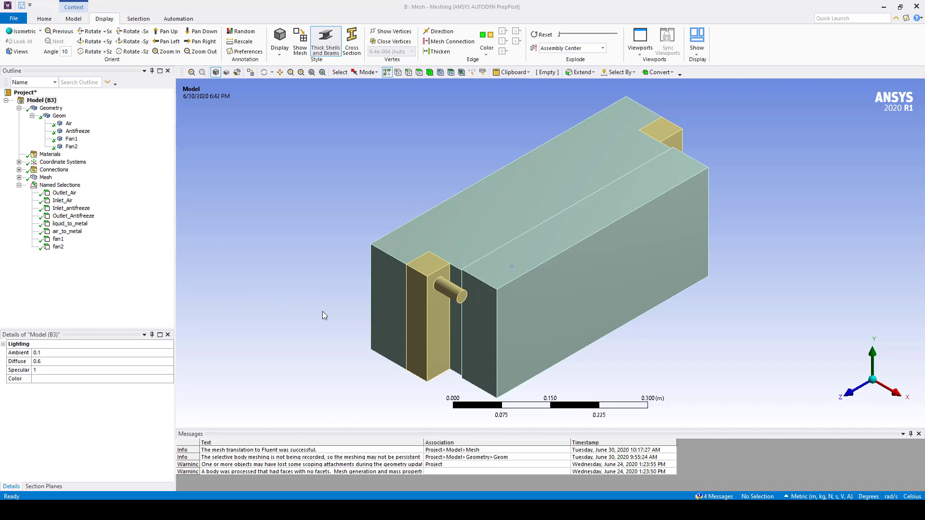
# - Review the Inlet_antifreeze, Outlet_Antifreeze, Inlet_Air and Outlet_Air named selection faces
pyautogui.click(72, 208)
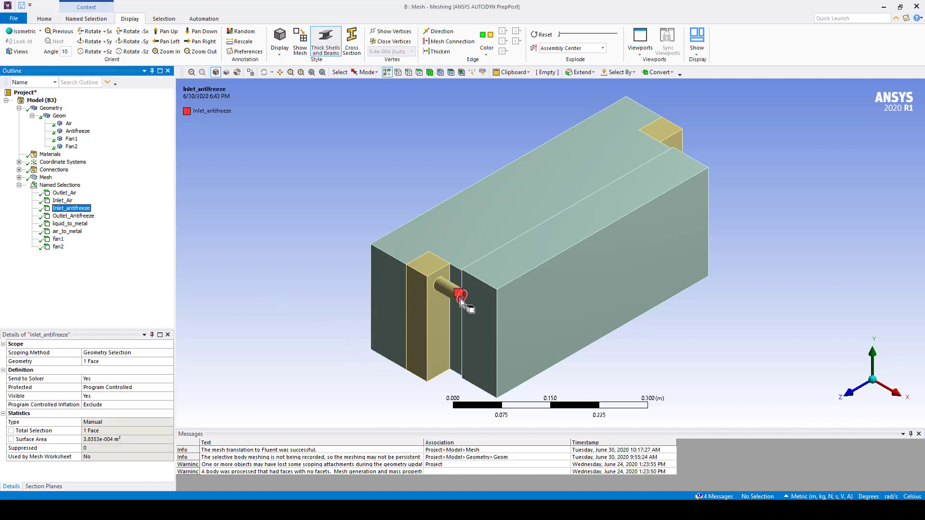
pyautogui.moveTo(471, 305); pyautogui.dragTo(392, 287, button='middle')
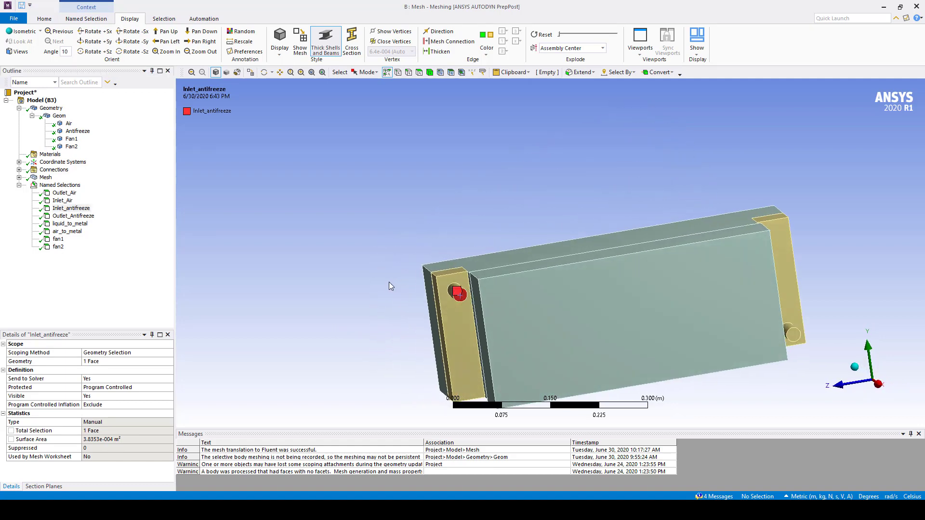
pyautogui.click(58, 217)
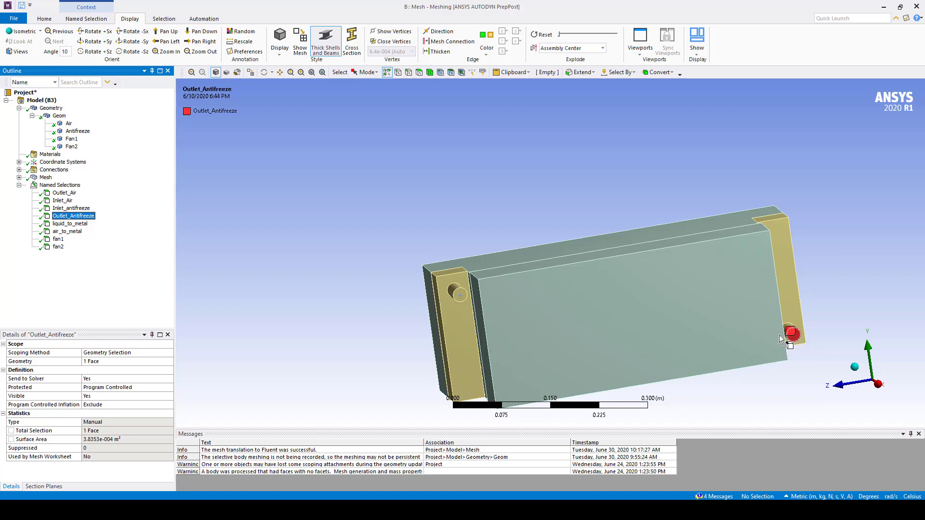
pyautogui.moveTo(374, 258); pyautogui.dragTo(480, 259, button='middle')
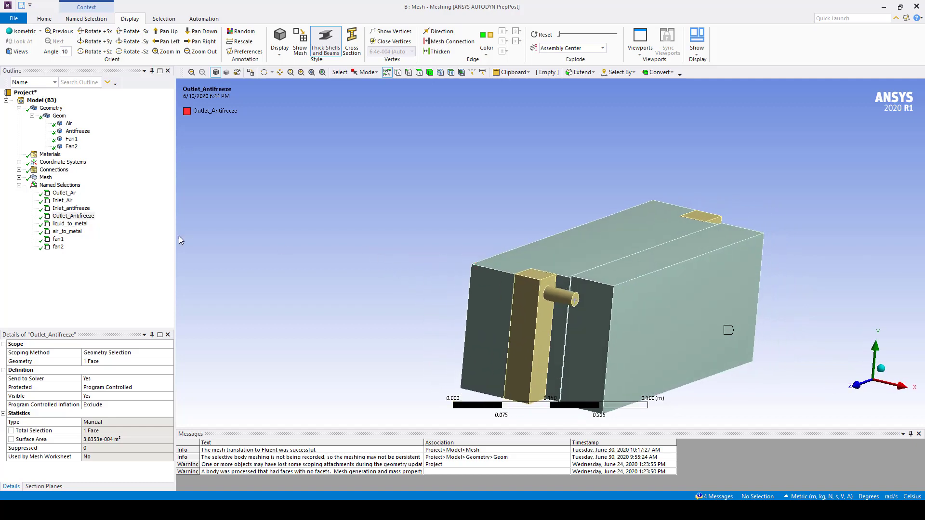
pyautogui.click(61, 201)
pyautogui.moveTo(337, 256); pyautogui.dragTo(493, 274, button='middle')
pyautogui.moveTo(547, 251); pyautogui.dragTo(471, 236, button='middle')
pyautogui.click(68, 193)
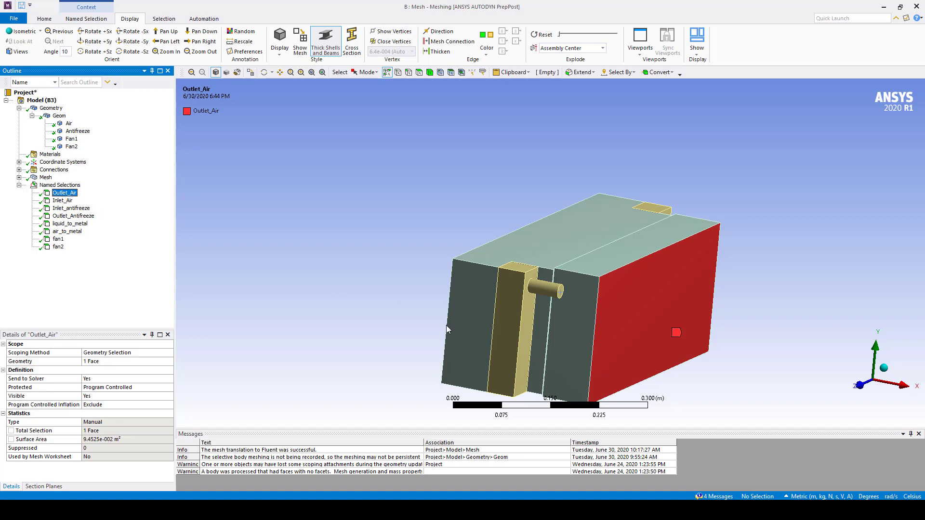
# - Select the pipe's end face and bring up its context menu for a named selection
pyautogui.moveTo(603, 305); pyautogui.dragTo(563, 295, button='middle')
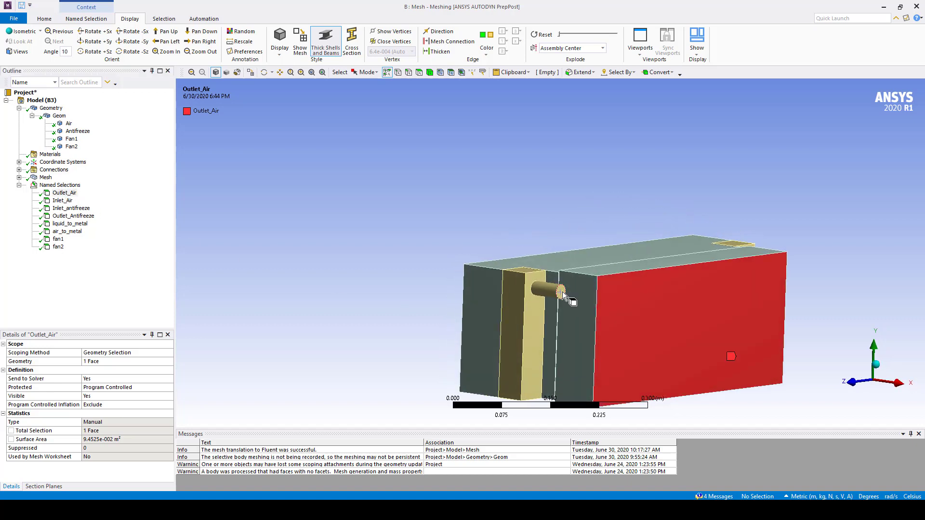
pyautogui.click(562, 292)
pyautogui.rightClick(561, 293)
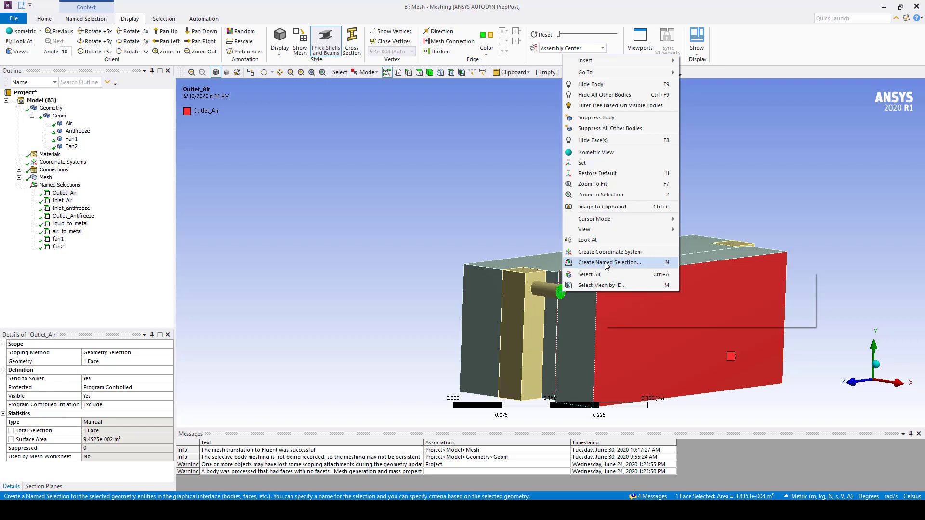
# - Isolate the Fan1 body by hiding all other bodies
pyautogui.click(276, 278)
pyautogui.click(71, 140)
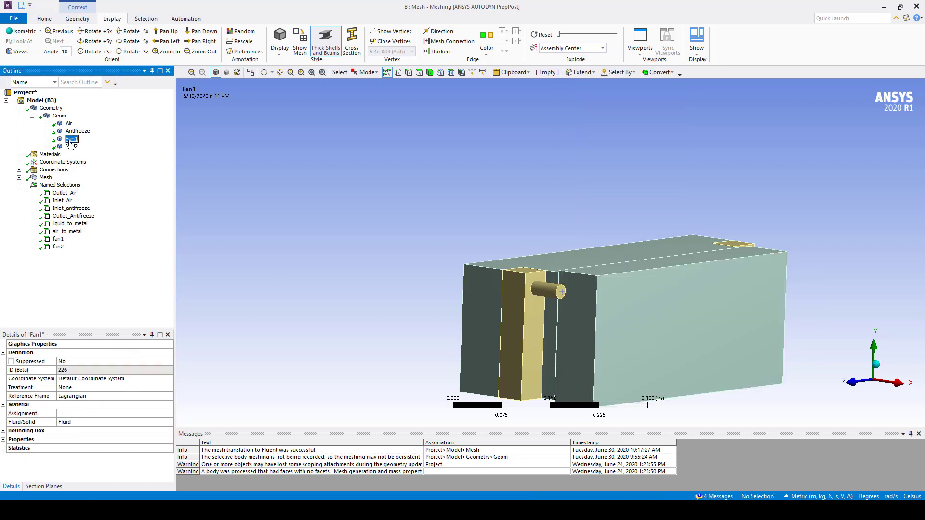
pyautogui.rightClick(71, 140)
pyautogui.click(97, 192)
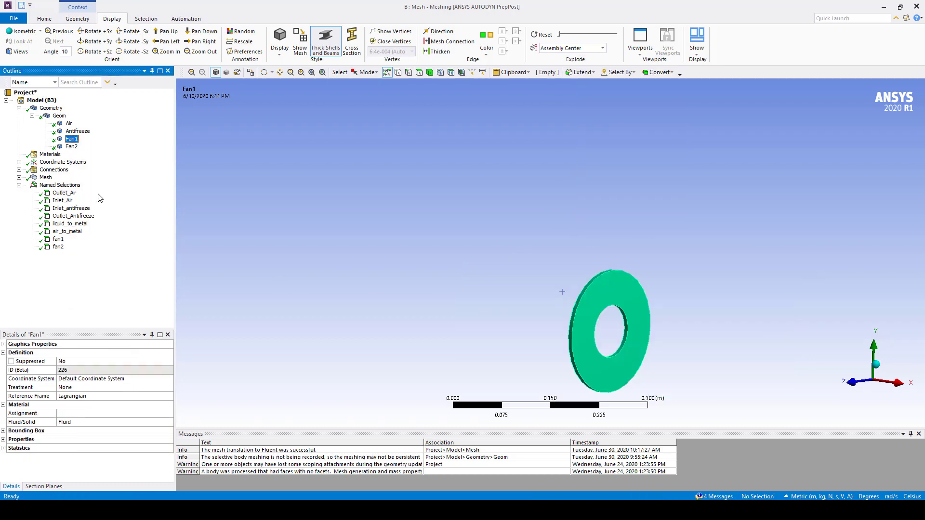
# - Inspect the fan1 named face on the ring, then display the mesh with its sizing controls
pyautogui.moveTo(352, 236); pyautogui.dragTo(571, 255, button='middle')
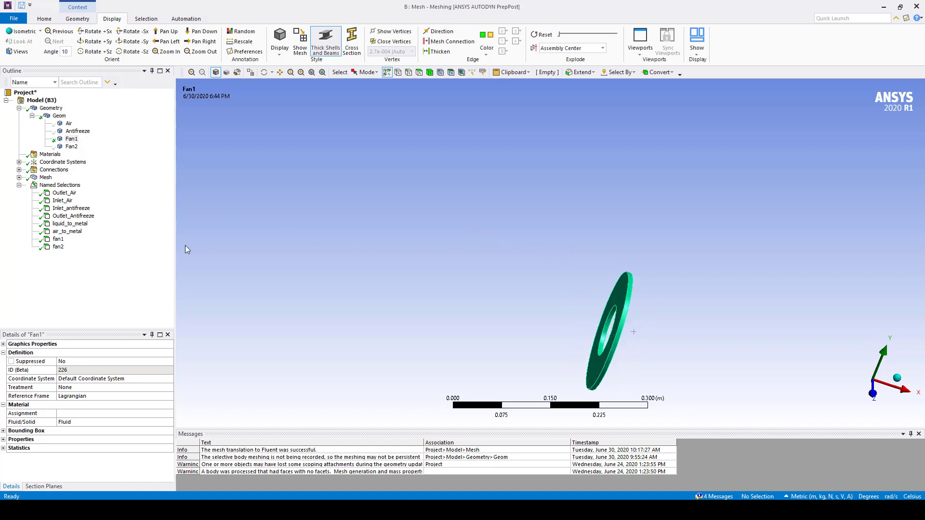
pyautogui.click(57, 239)
pyautogui.moveTo(412, 240); pyautogui.dragTo(566, 276, button='middle')
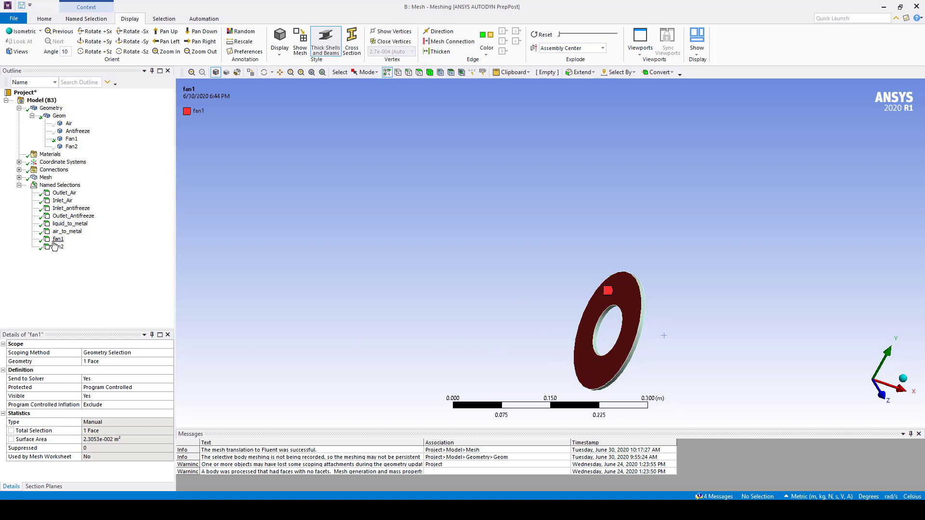
pyautogui.doubleClick(46, 177)
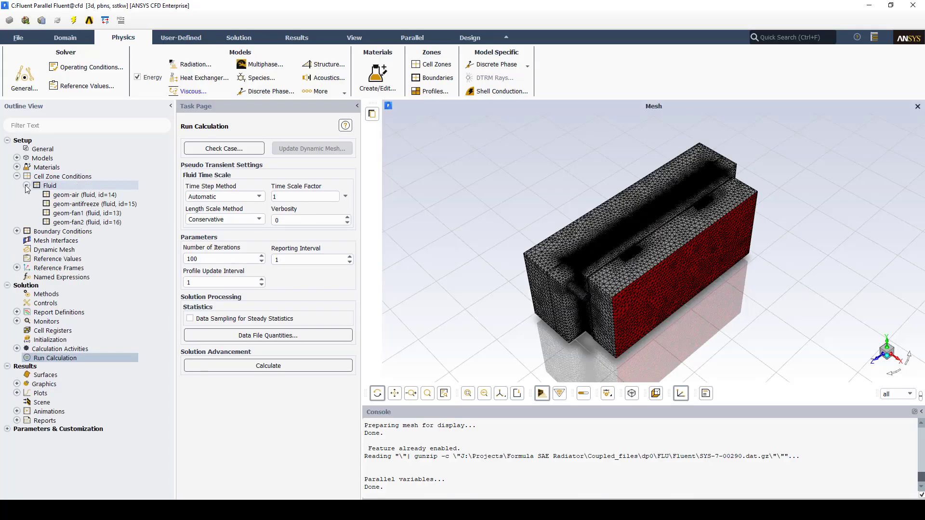
# - Inspect the geom-antifreeze fluid cell zone
pyautogui.click(67, 205)
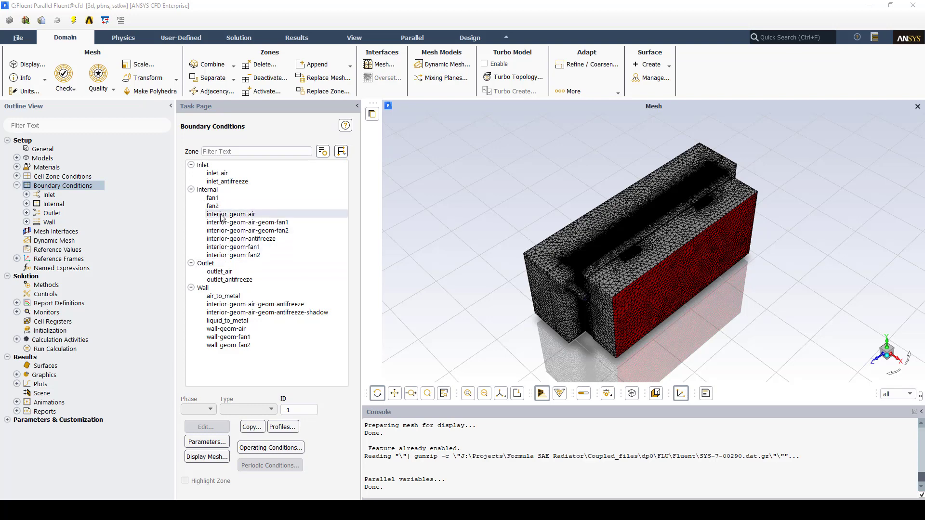
# - Keep fan1 as a fan boundary and review its constant 4000 Pa reversed pressure jump
pyautogui.click(213, 199)
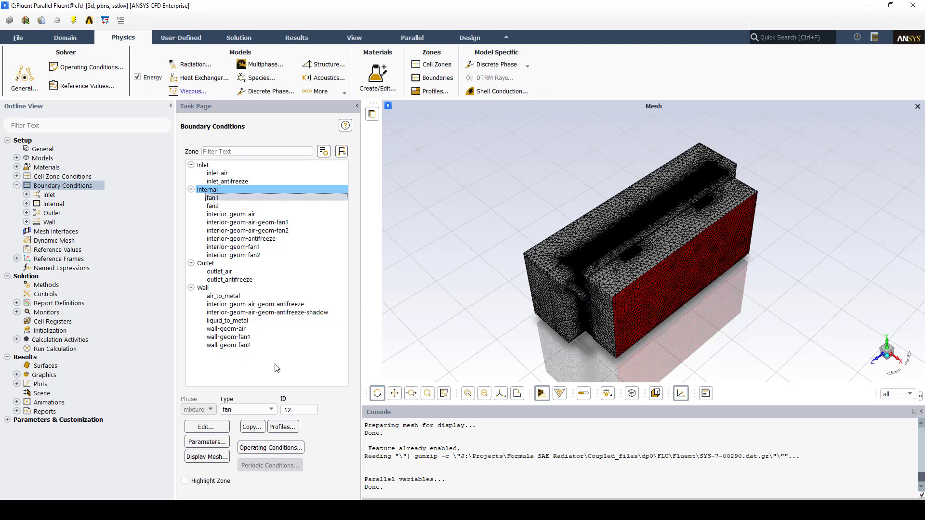
pyautogui.click(271, 410)
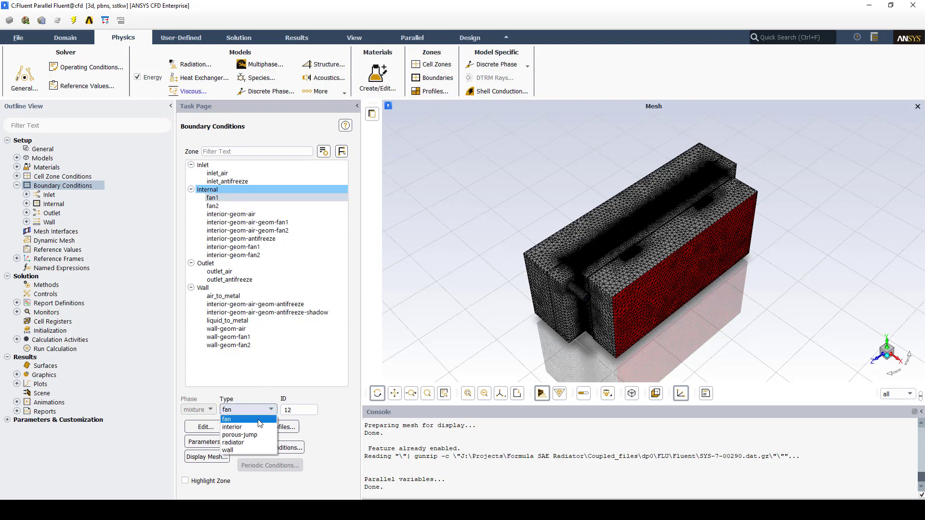
pyautogui.click(260, 424)
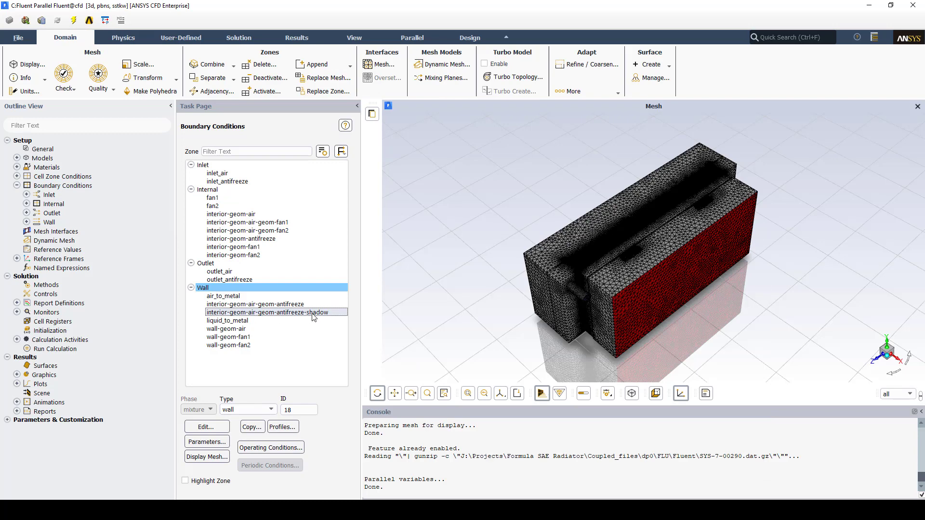
# - Make the air–antifreeze shadow wall Coupled, aluminum, with 0.002 m wall thickness
pyautogui.click(271, 410)
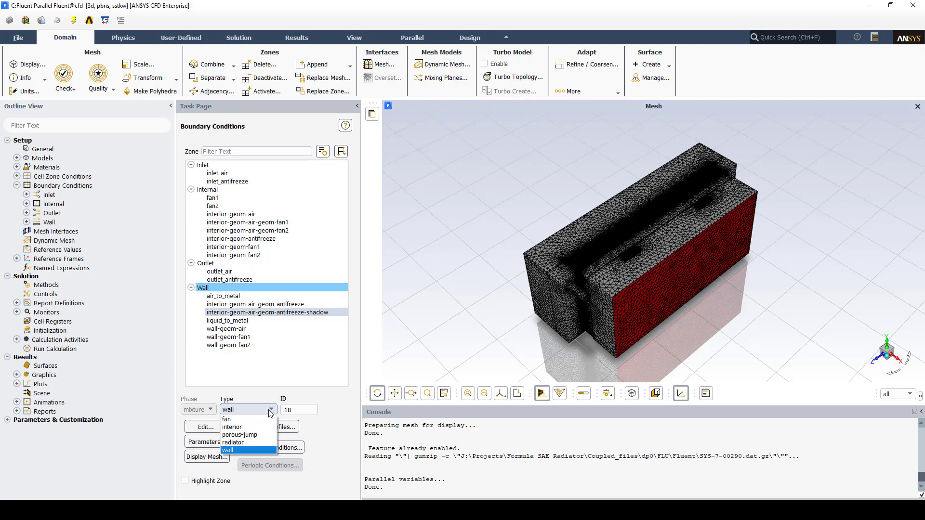
pyautogui.click(270, 410)
pyautogui.click(205, 427)
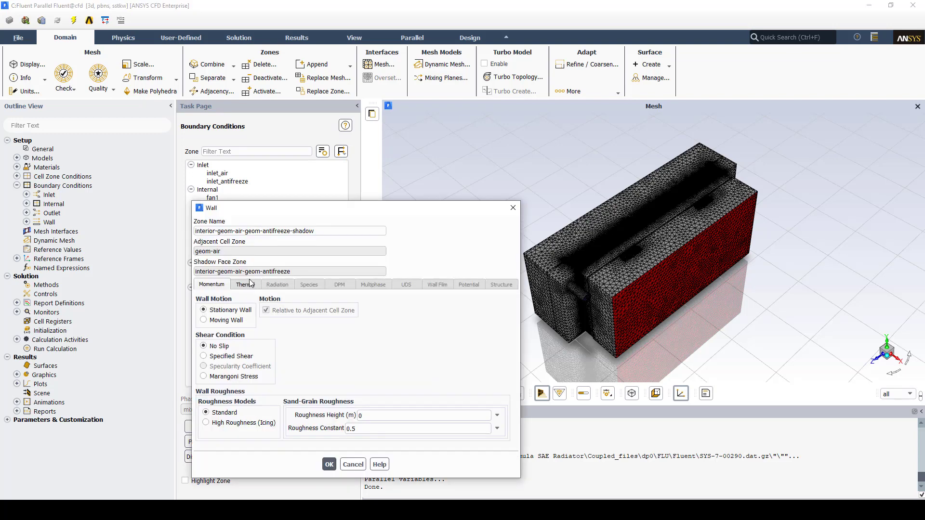
pyautogui.click(247, 284)
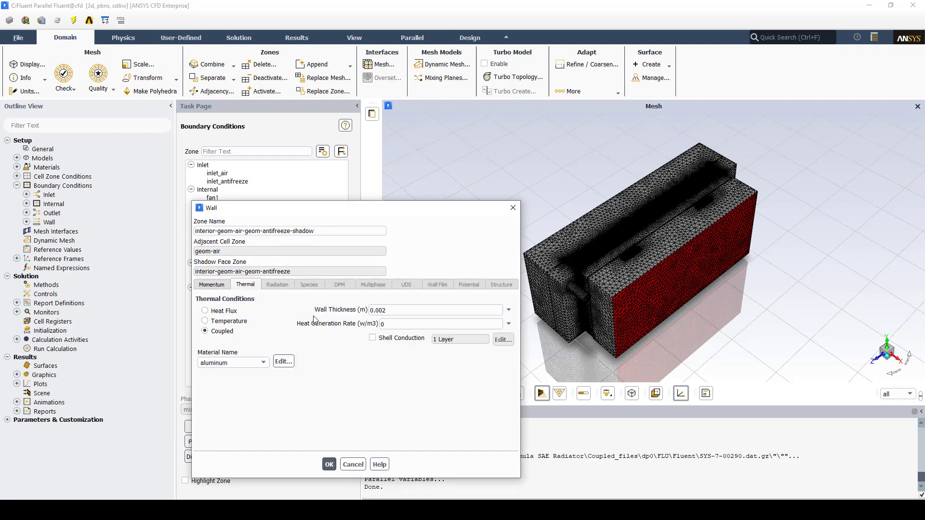
pyautogui.click(392, 315)
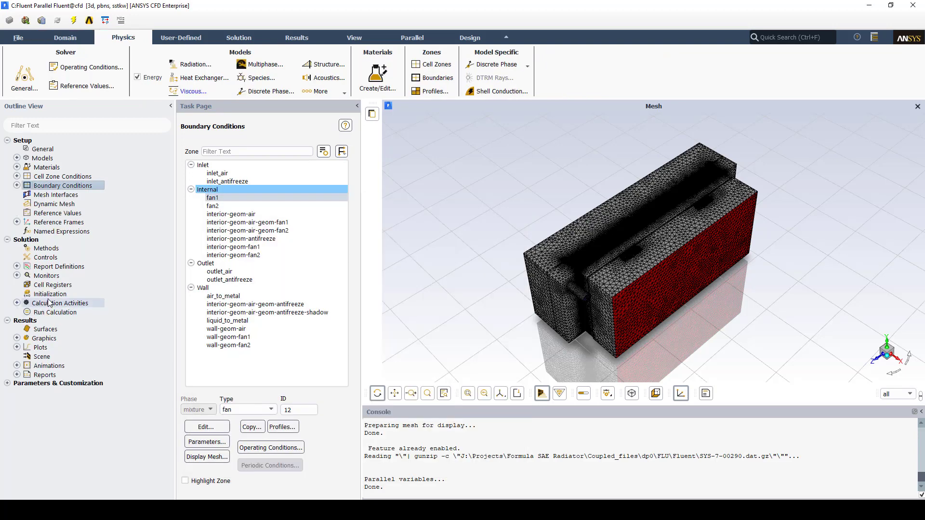
# - Initialize the solution and open system D's Results cell in CFD-Post
pyautogui.click(47, 294)
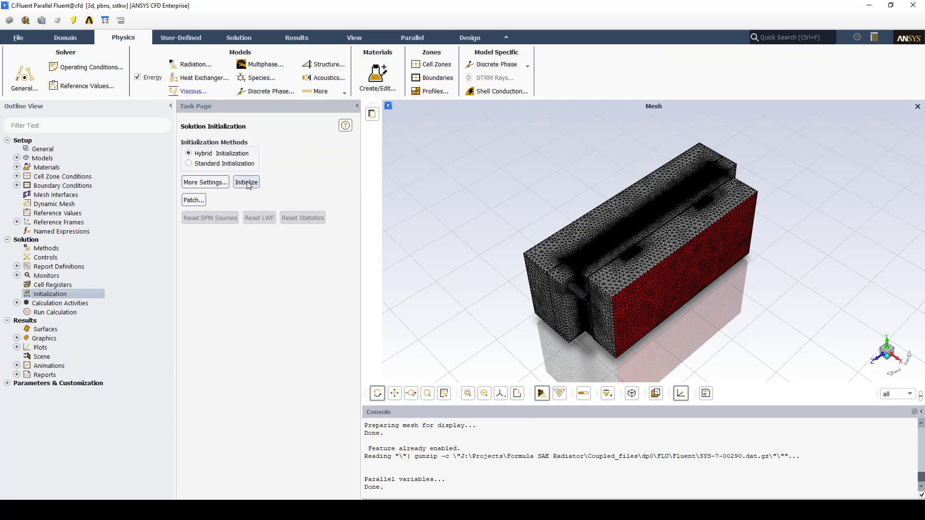
pyautogui.click(55, 312)
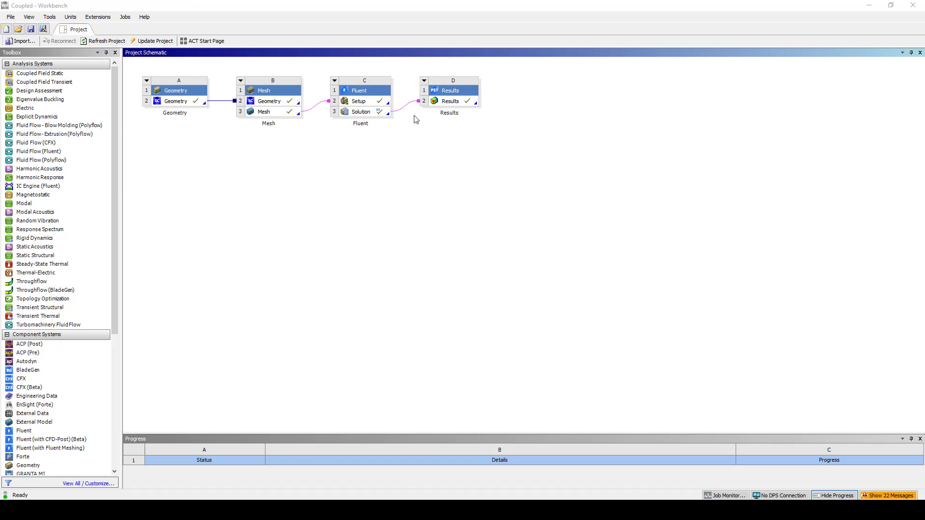
pyautogui.doubleClick(451, 101)
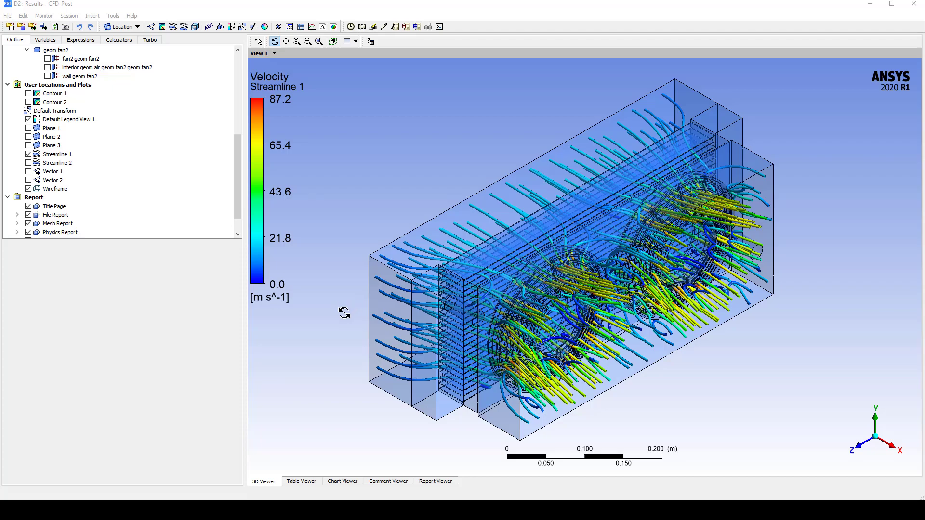
# - Swap Streamline 1 for Vector 2, then view the model along Z and X axes
pyautogui.moveTo(355, 310); pyautogui.dragTo(378, 314)
pyautogui.click(28, 154)
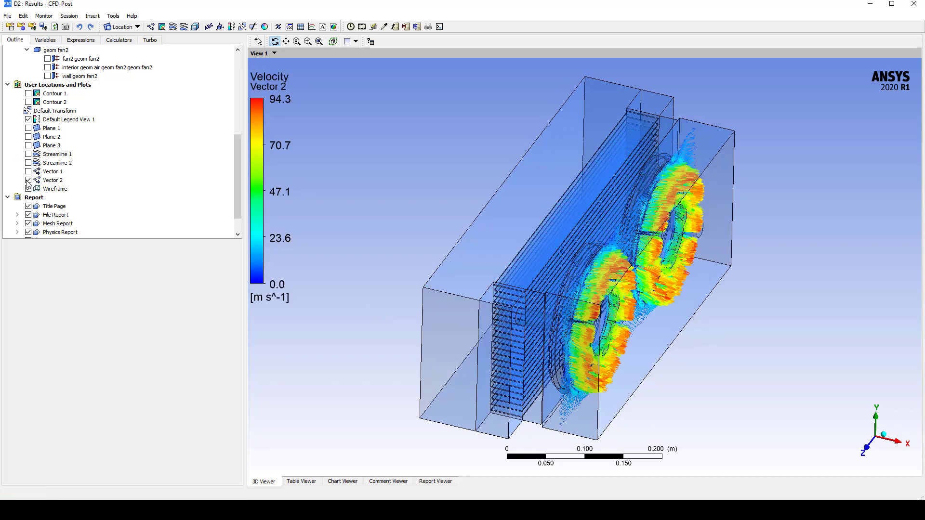
pyautogui.click(28, 180)
pyautogui.click(28, 179)
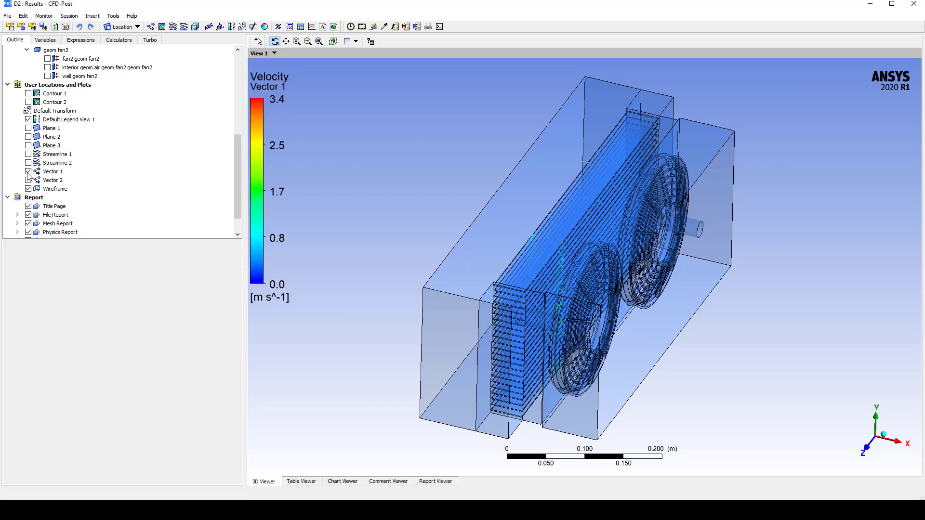
pyautogui.click(865, 448)
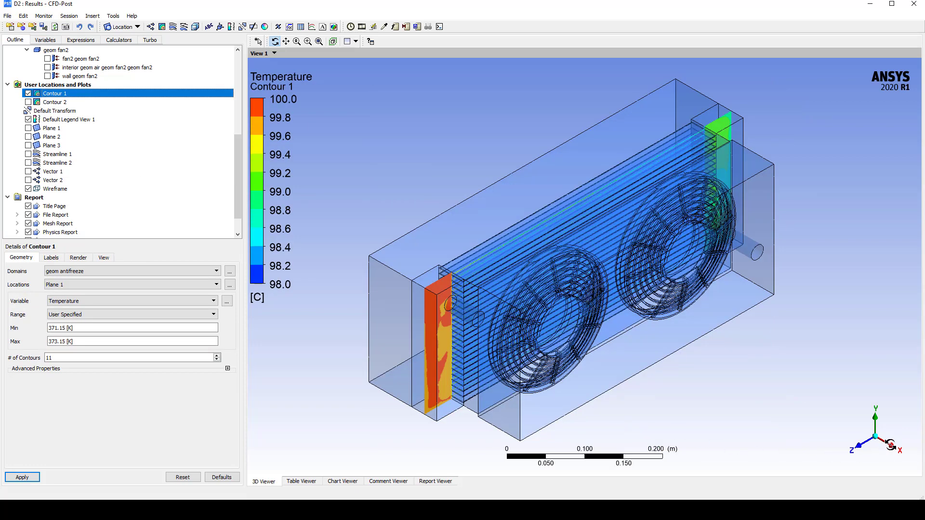
pyautogui.click(891, 444)
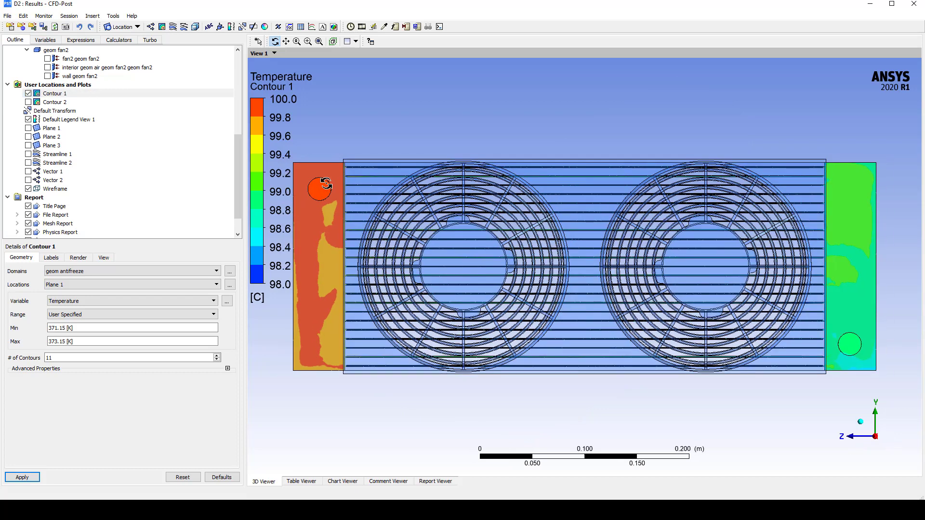